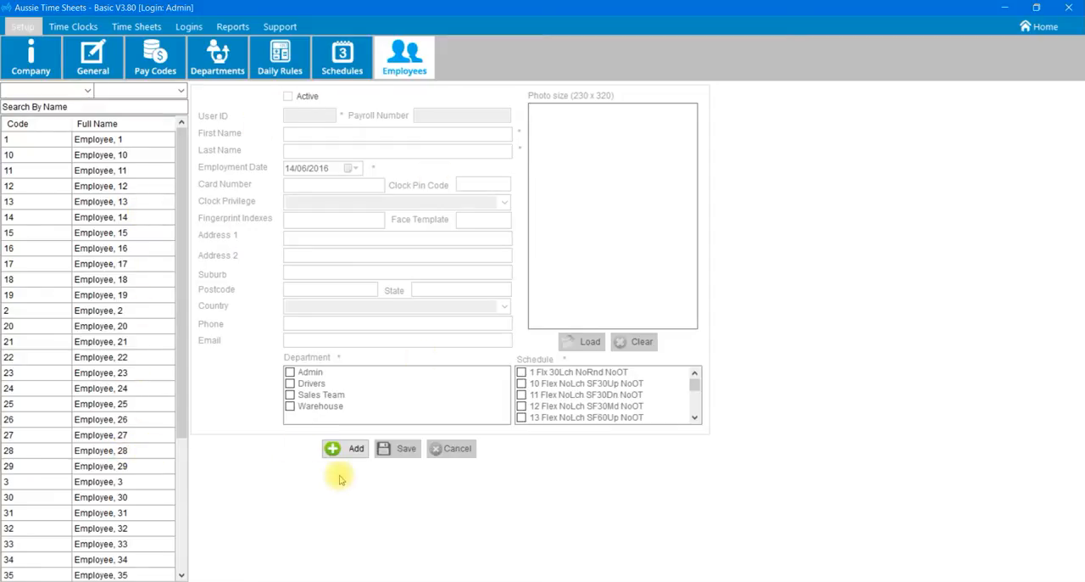
Step: Start a new employee record and fill in its user ID and payroll number
left_click(347, 450)
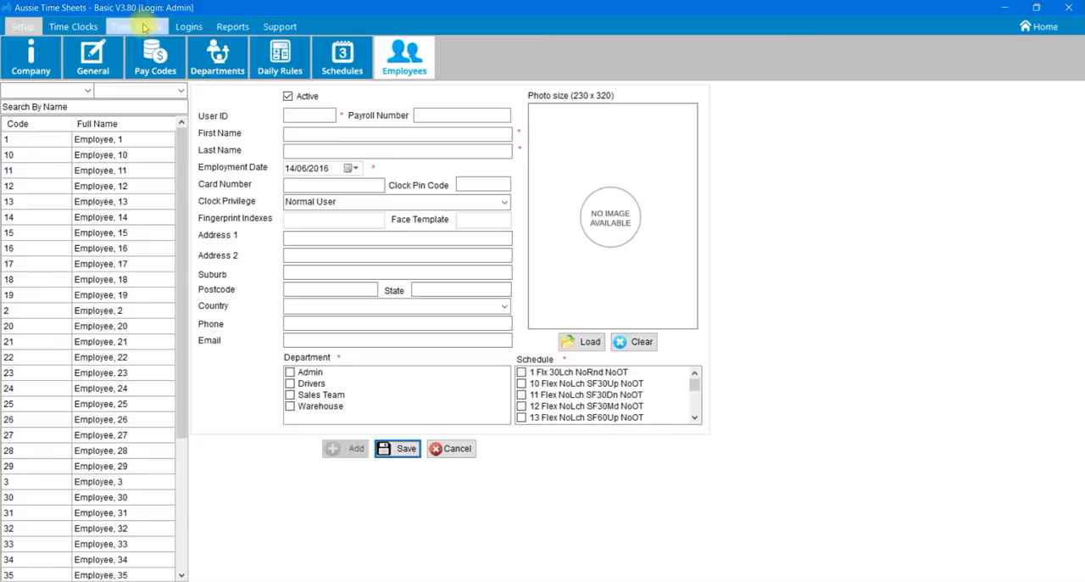
left_click(297, 116)
type("1")
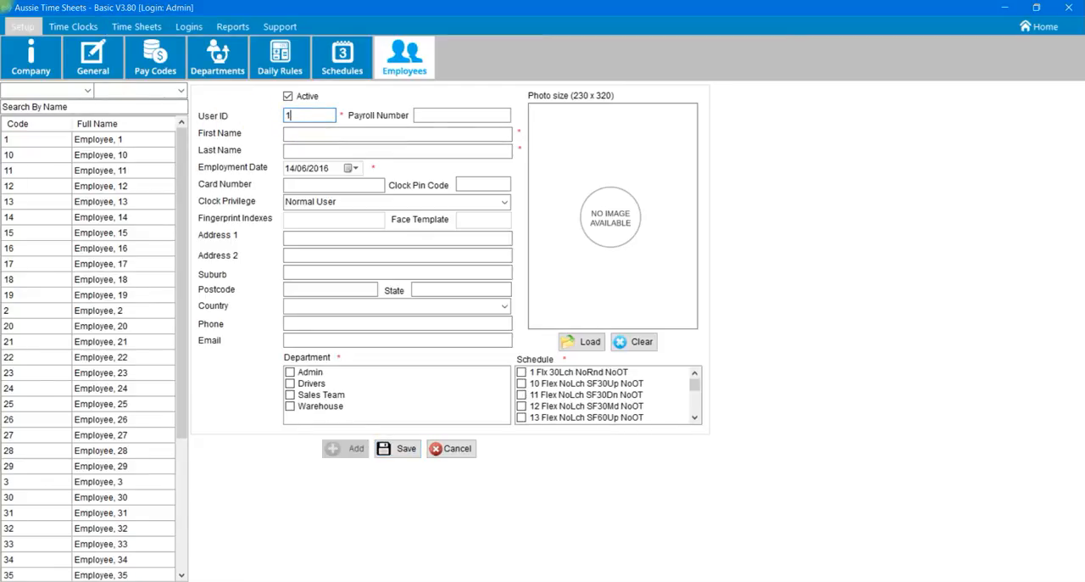
type("00")
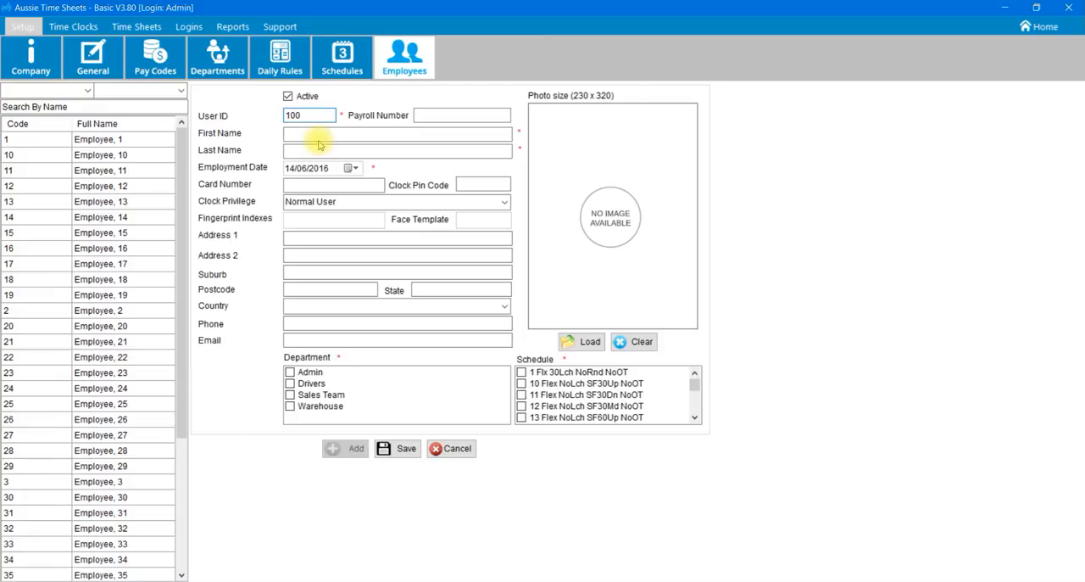
key("Tab")
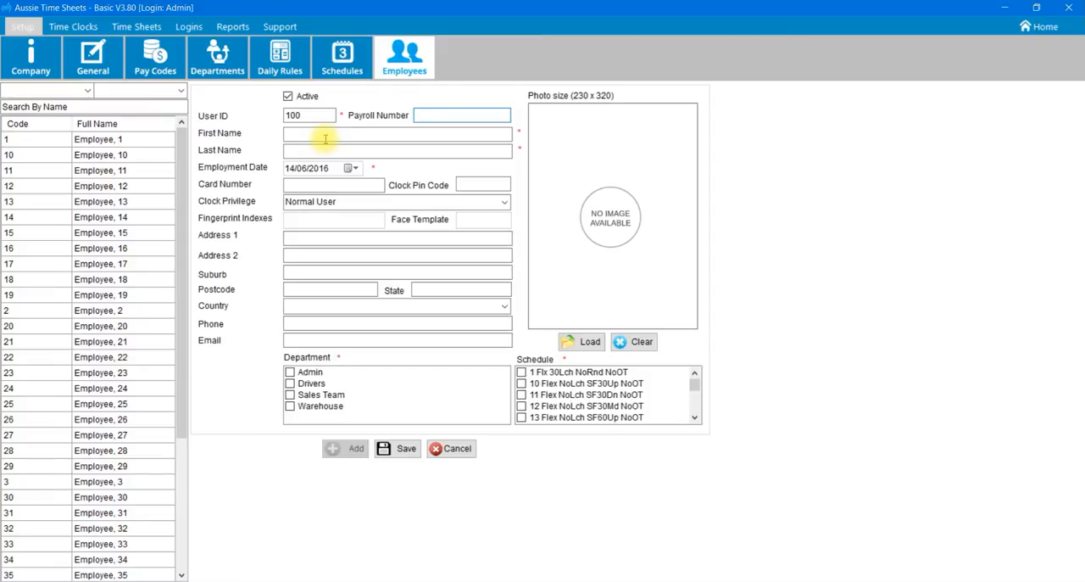
type("E")
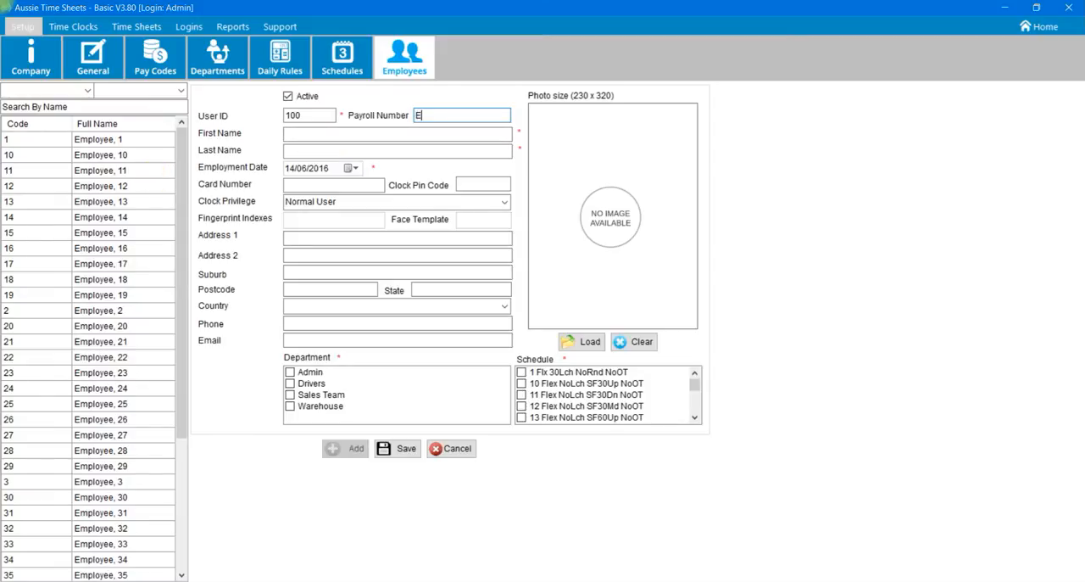
type("MP100")
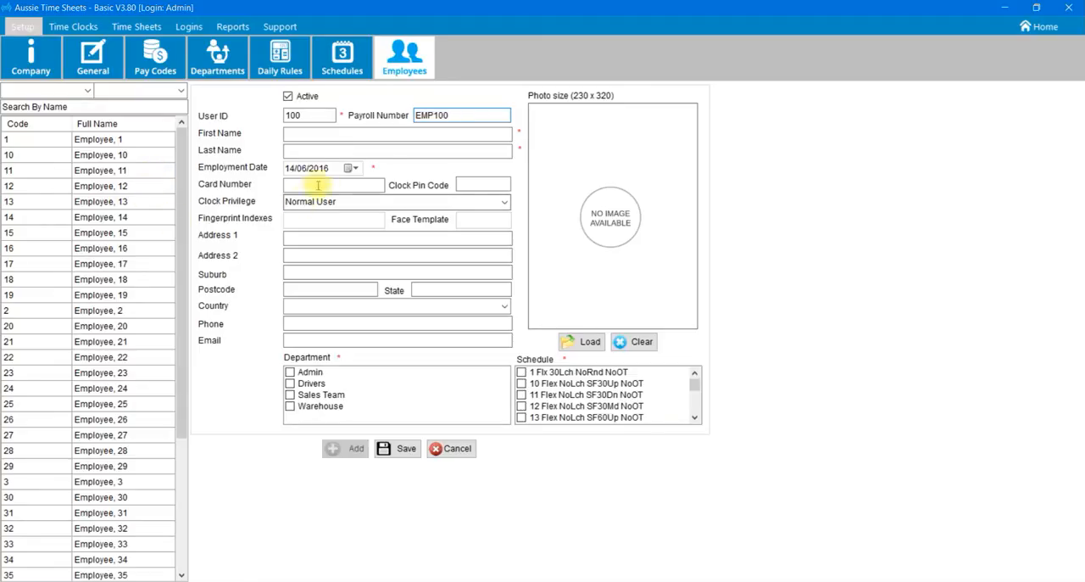
left_click_drag(455, 117, 412, 133)
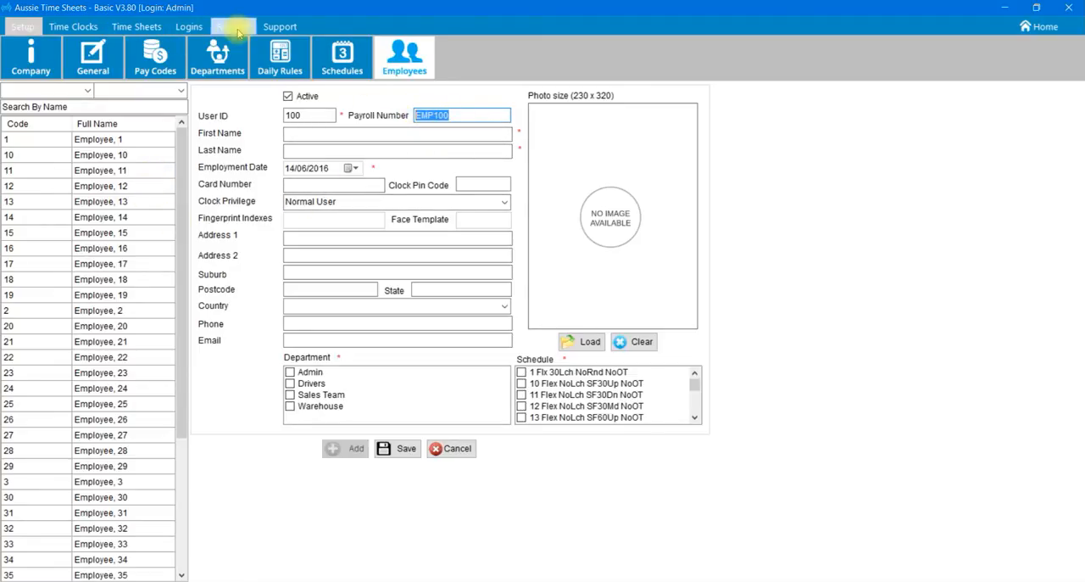
Step: Enter the employee's first and last name and set the employment date to 1/06/2016
left_click(312, 136)
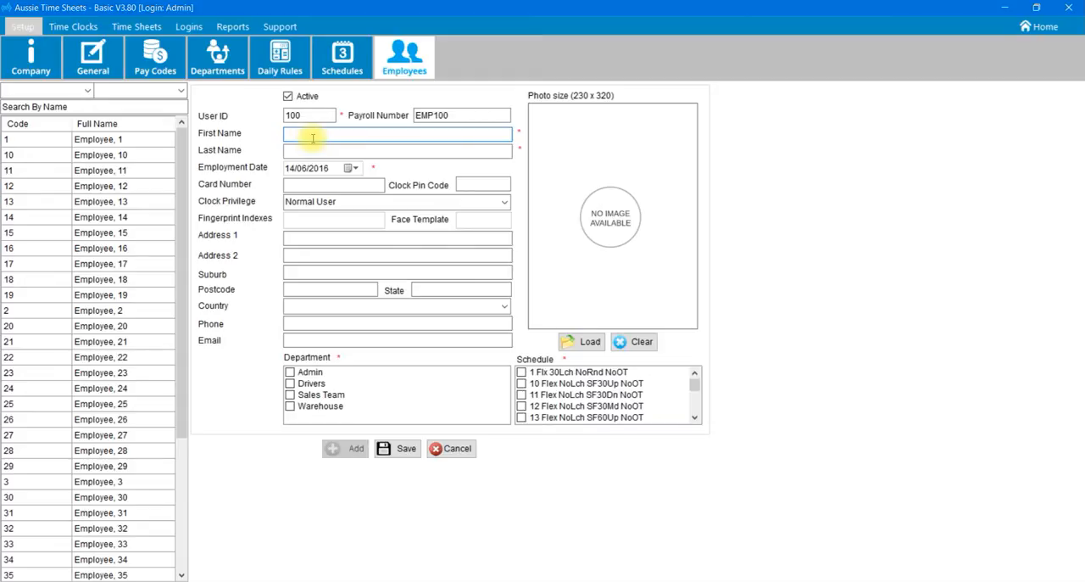
key("Tab")
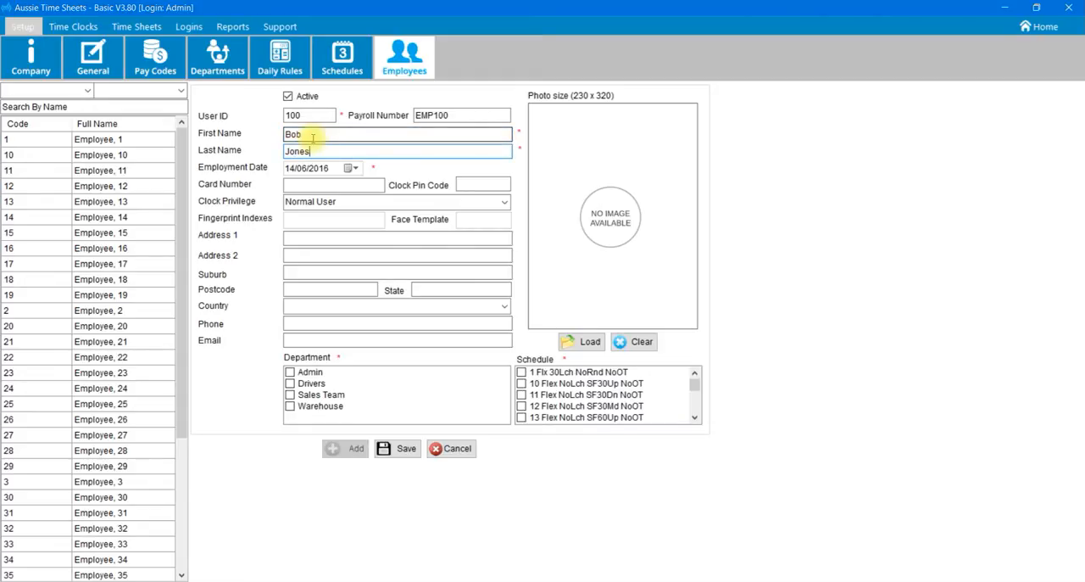
left_click(292, 168)
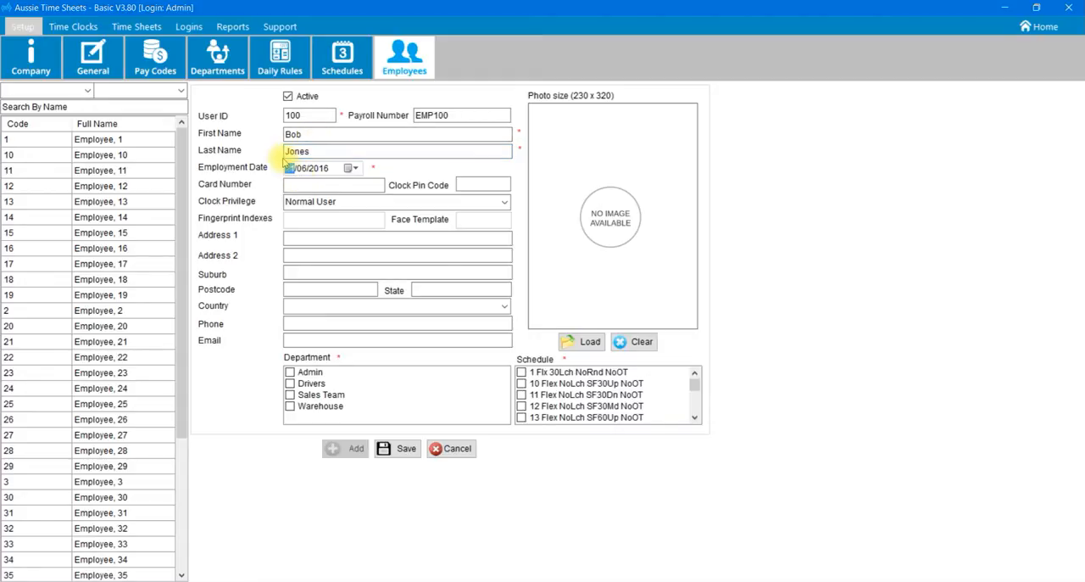
key("Tab")
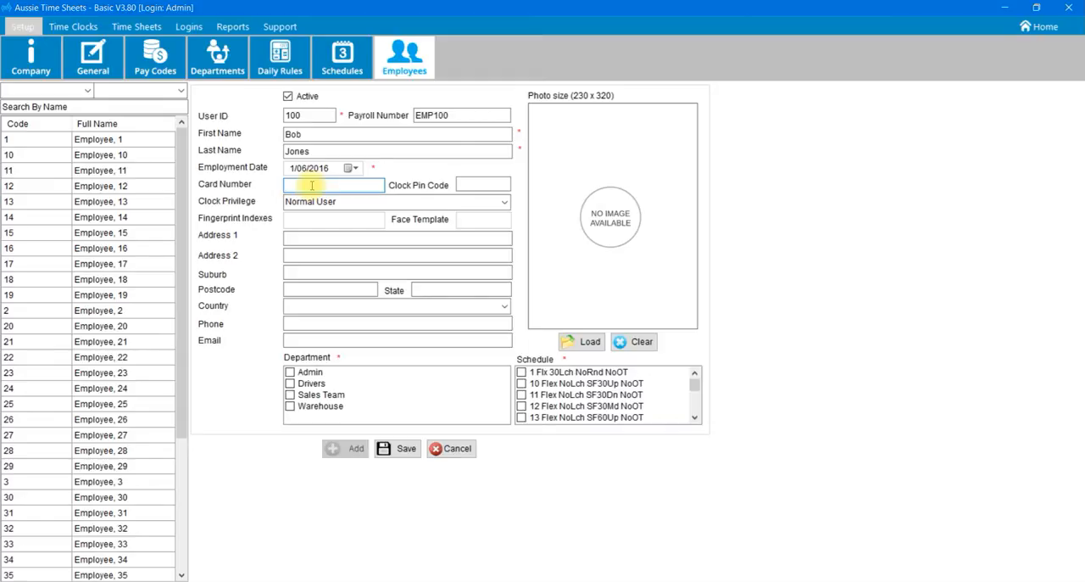
Step: Enter the employee's card number and clock PIN code
type("123456789")
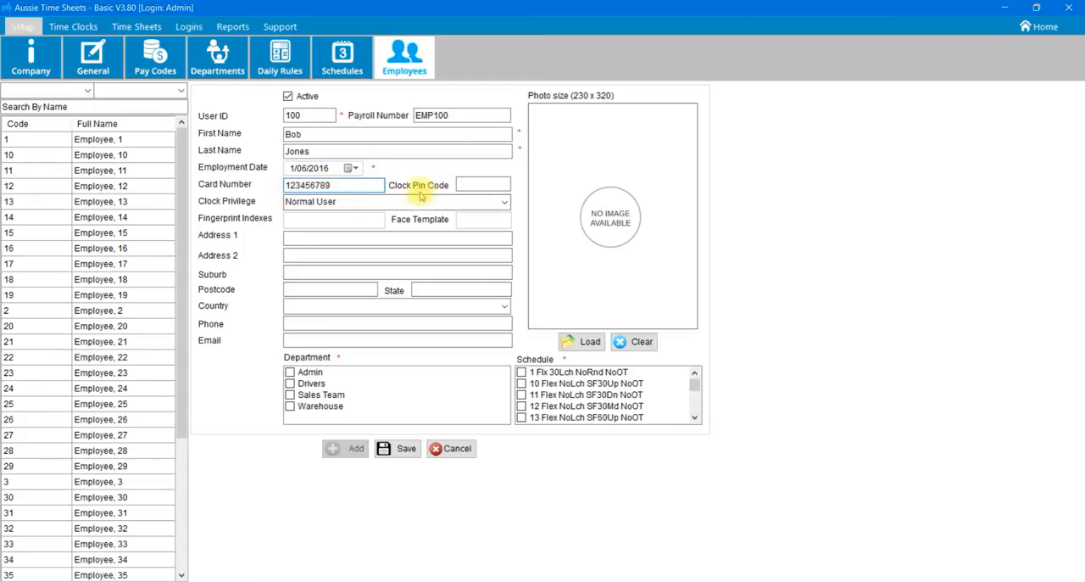
left_click(473, 185)
type("1234")
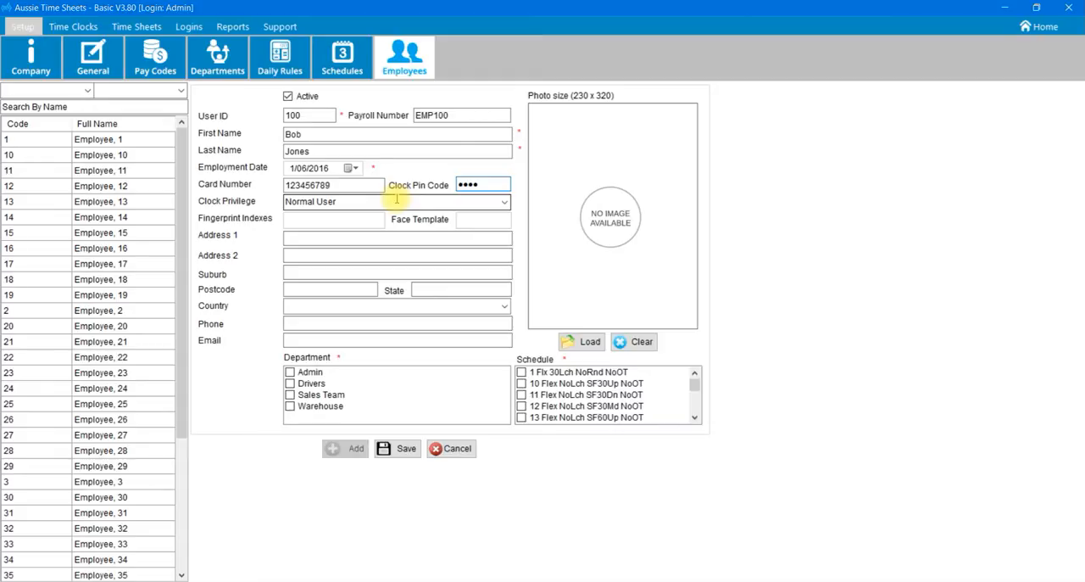
Step: Switch the employee's clock privilege to Super Admin and back to Normal User
left_click(503, 202)
left_click(496, 218)
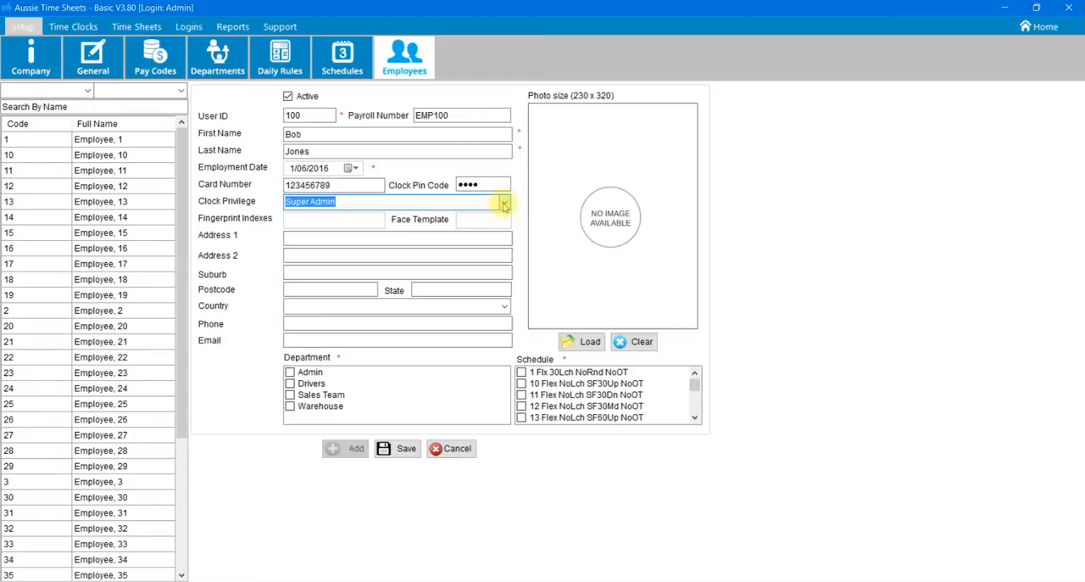
left_click(504, 204)
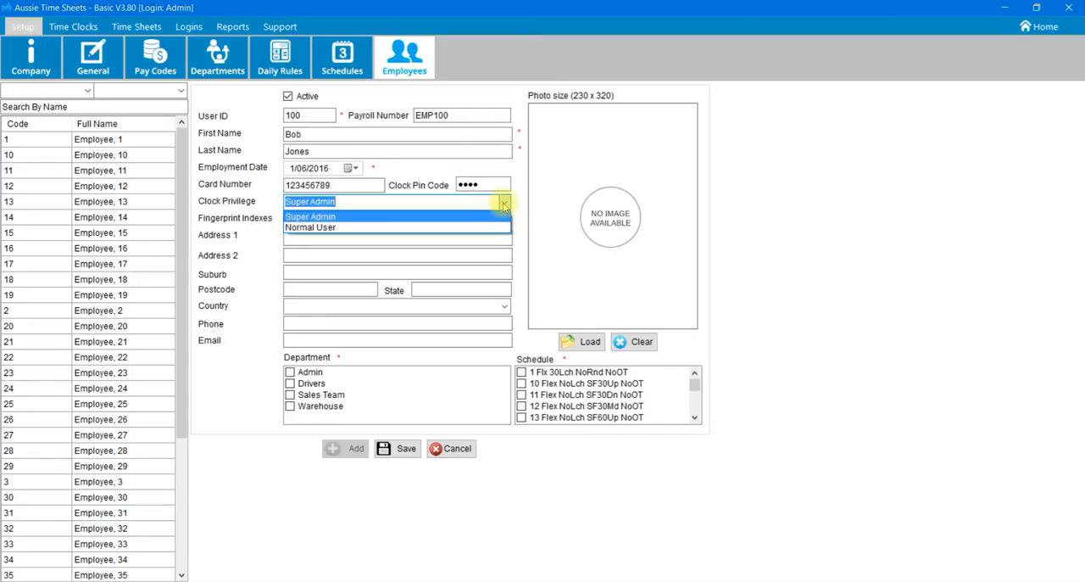
left_click(464, 227)
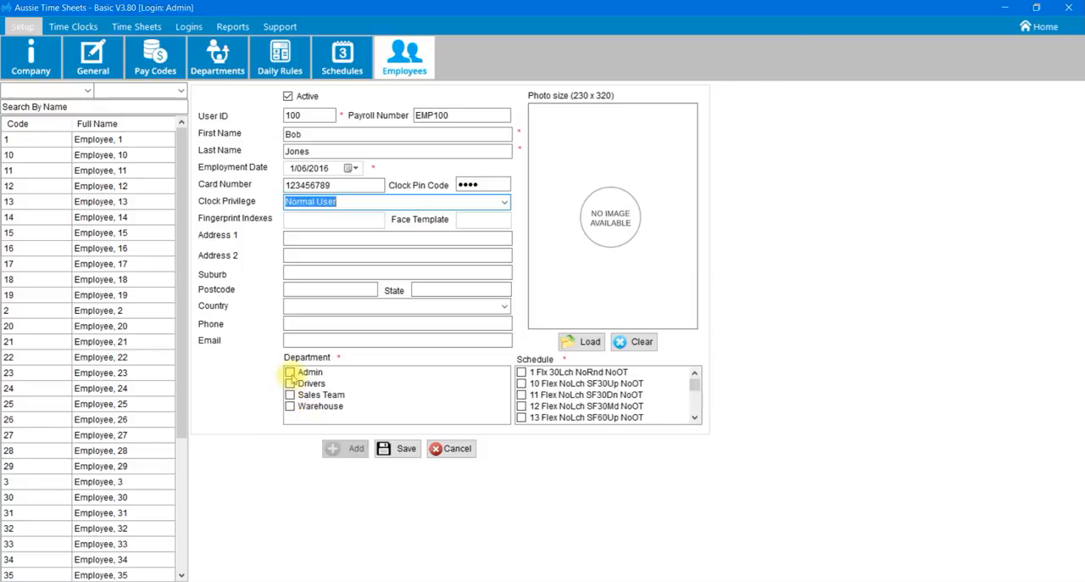
Step: Assign the employee to the Admin department and the schedule "1 Flx 30Lch NoRnd NoOT", and try to save the record
left_click(293, 374)
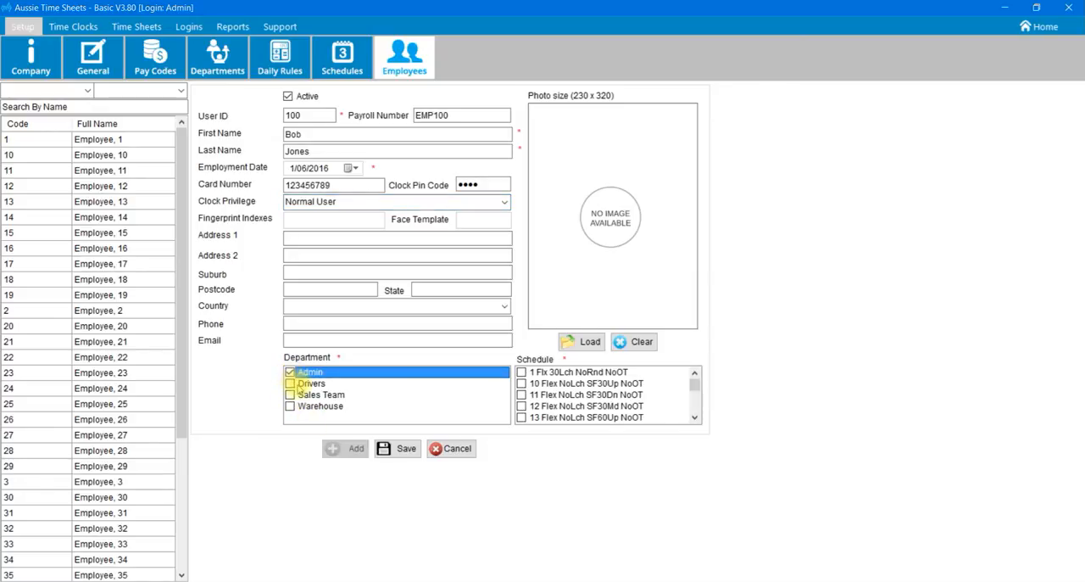
left_click(521, 375)
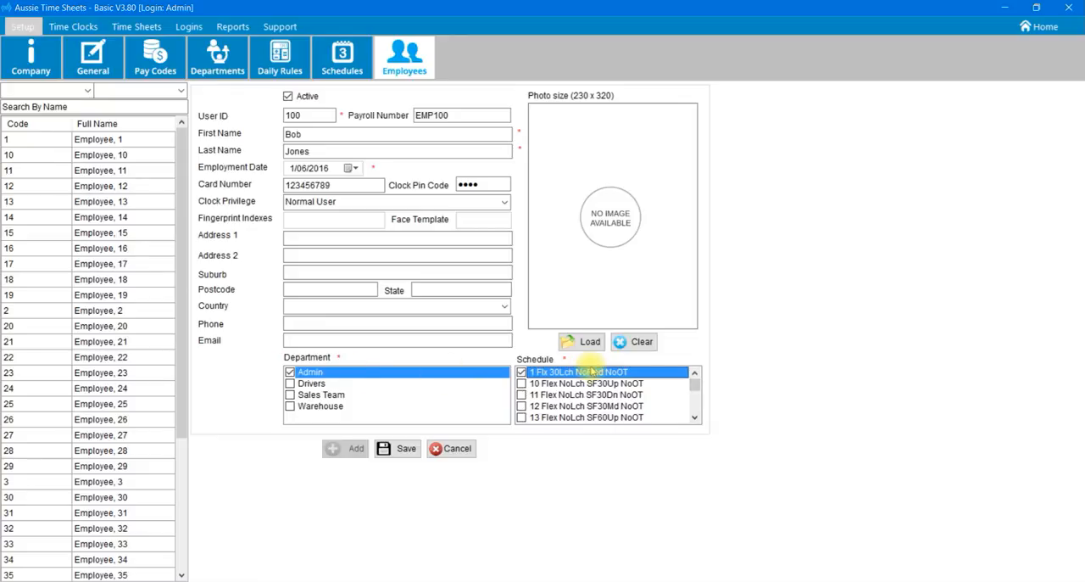
left_click(408, 452)
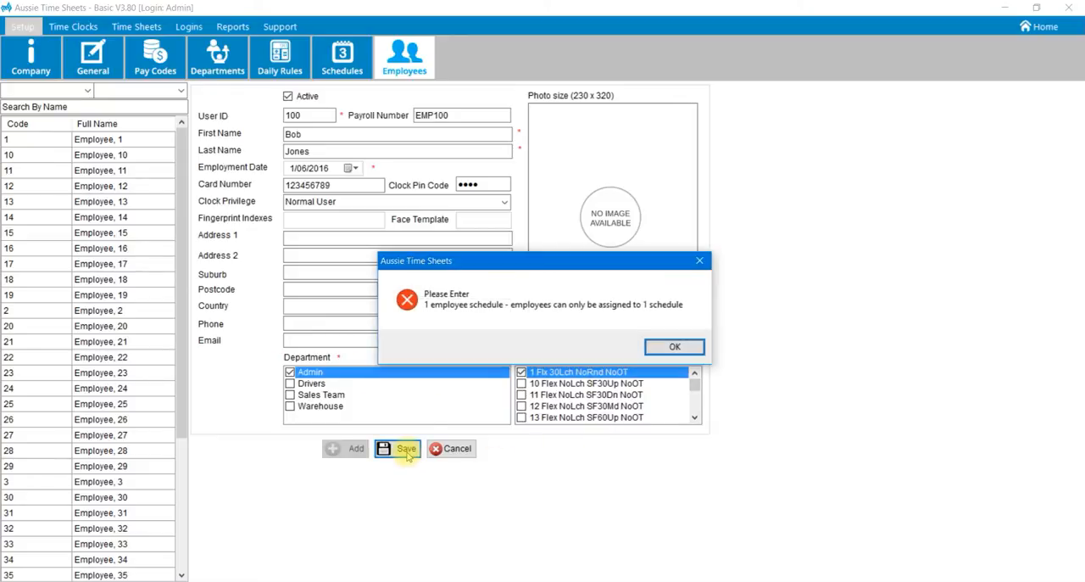
left_click(644, 352)
Step: Save the employee record without the extra schedule "3 Flx 30Luch NoRnd OTTime" and return to the home screen
scroll(695, 399, "down", 3)
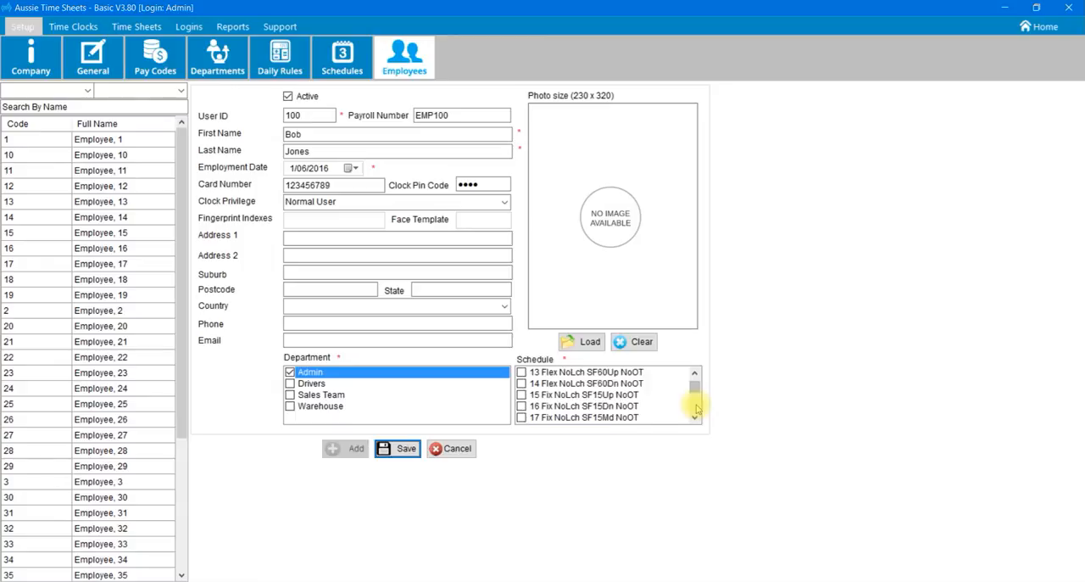
scroll(695, 407, "down", 4)
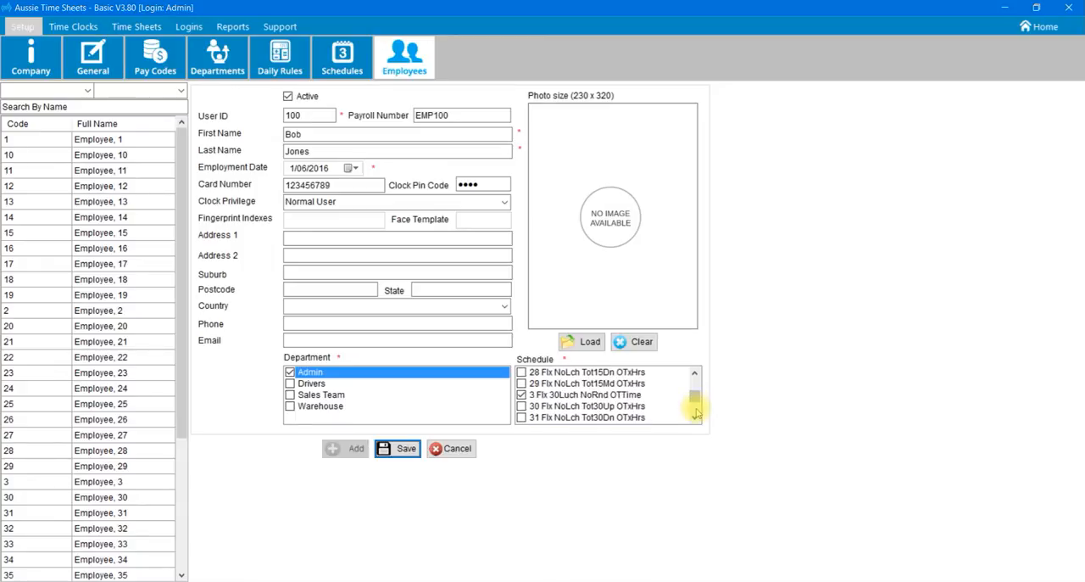
left_click(522, 395)
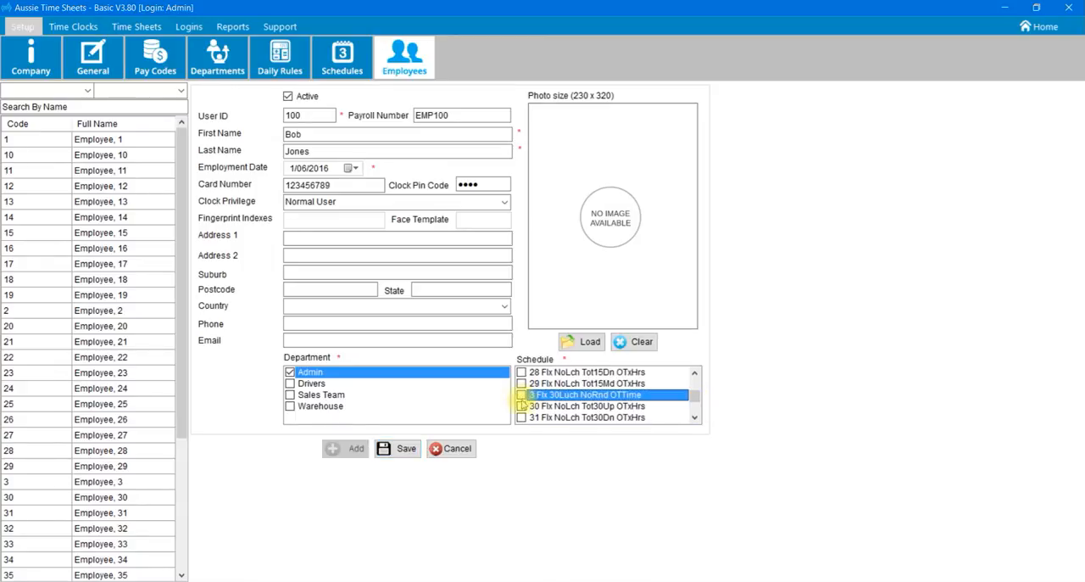
left_click(407, 448)
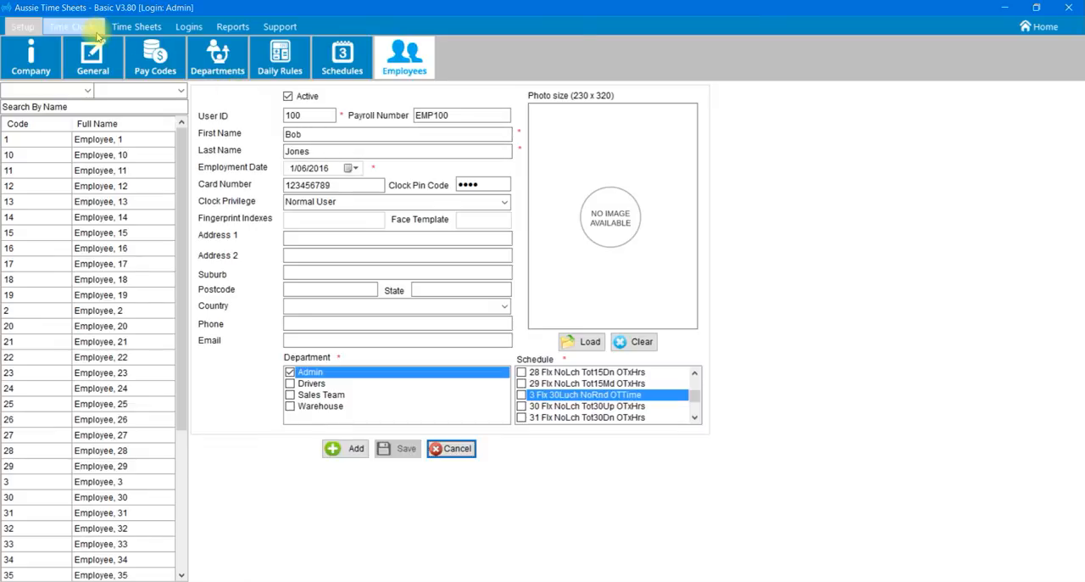
left_click(624, 29)
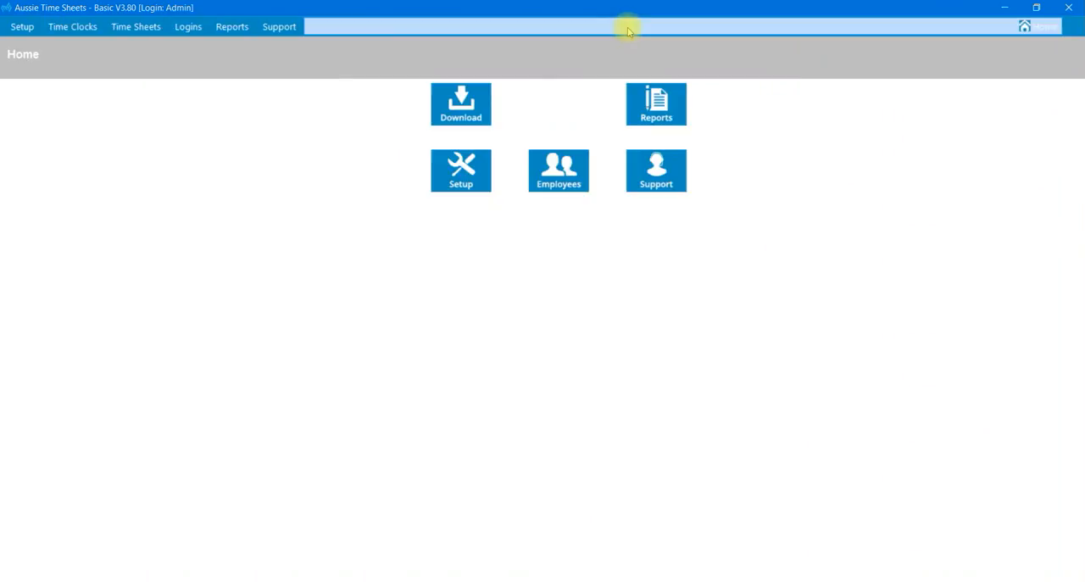